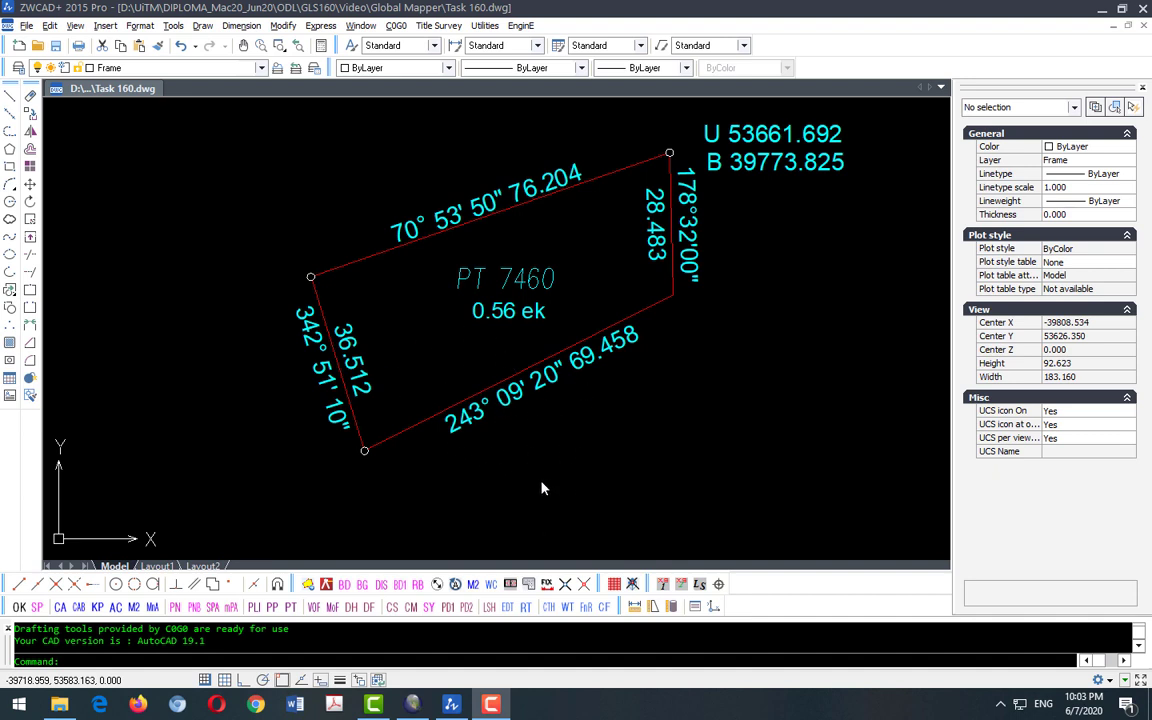
Open the Task 160.dwg drawing in Global Mapper through Open Your Own Data Files.
left_click(413, 705)
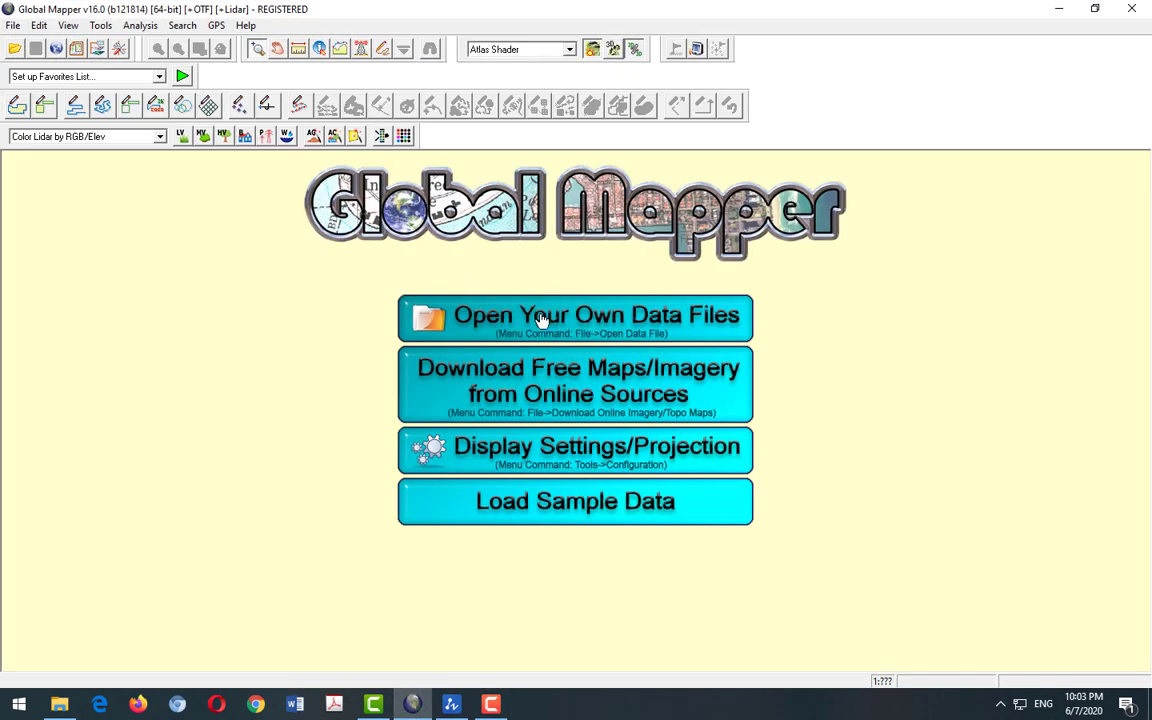
left_click(13, 25)
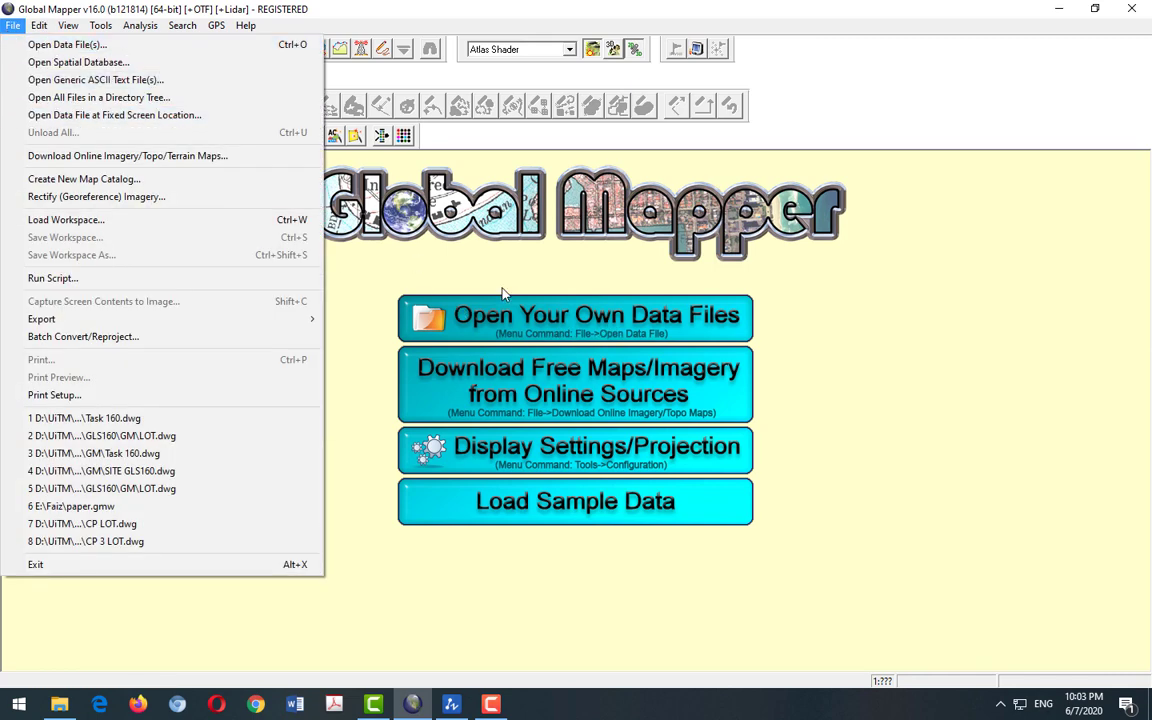
left_click(578, 316)
left_click(578, 316)
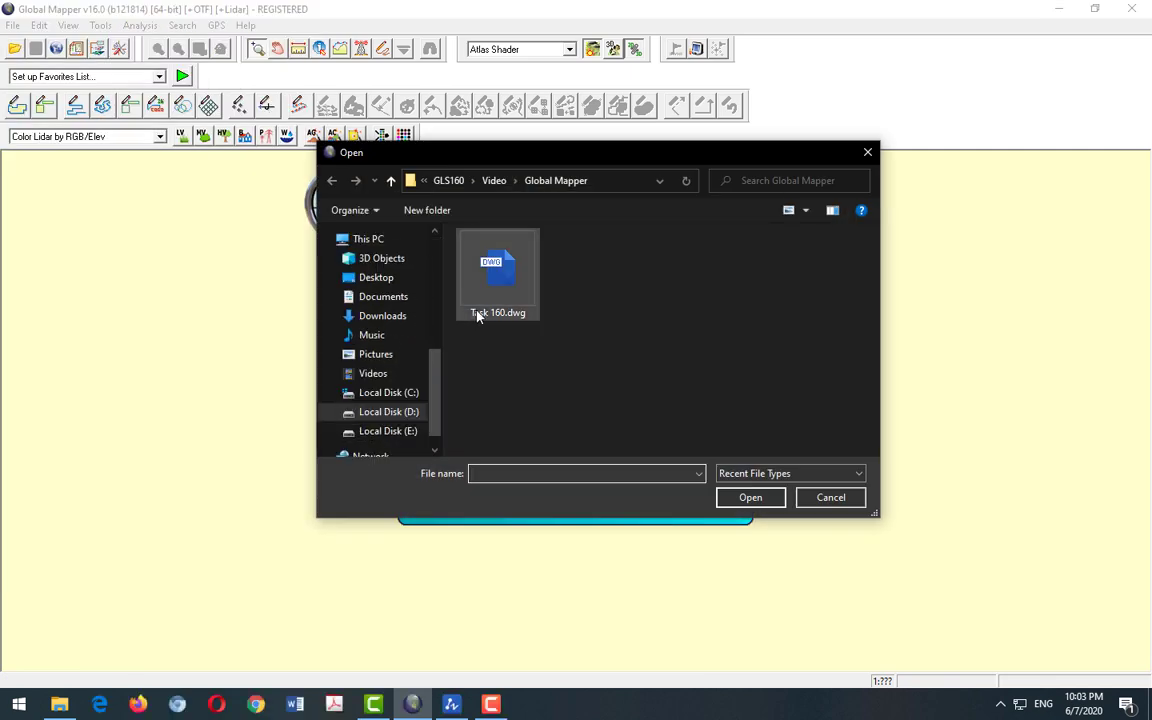
left_click(509, 314)
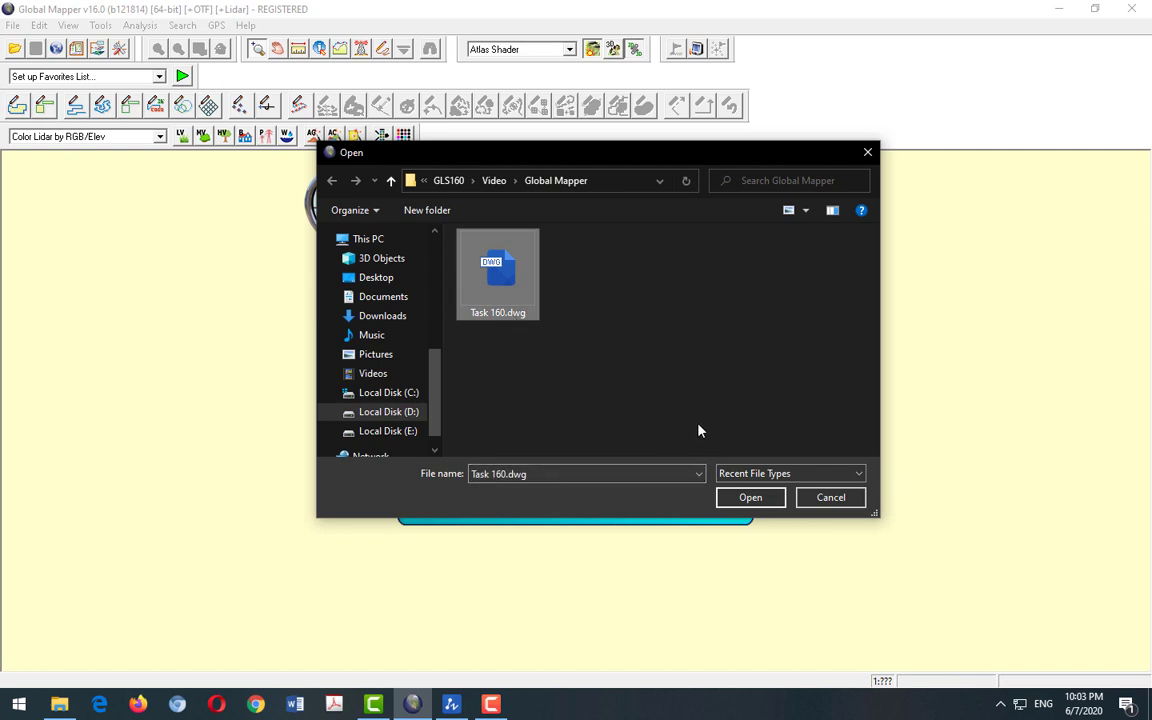
left_click(751, 498)
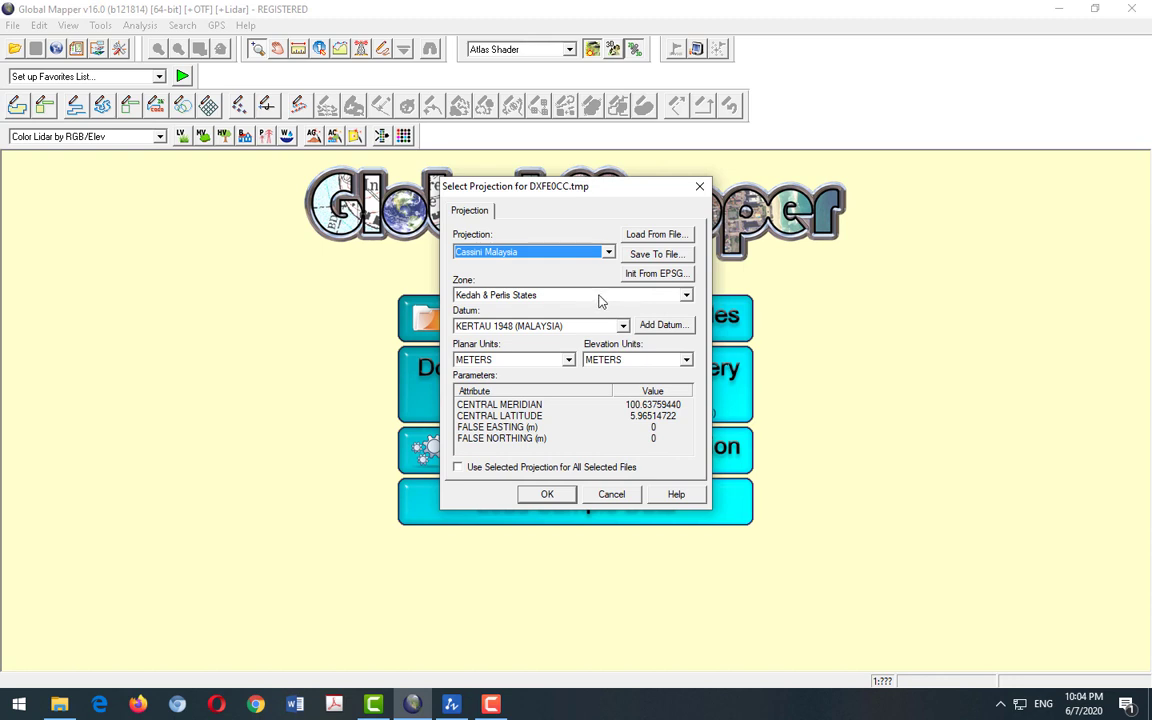
Accept the Cassini Malaysia, Kedah & Perlis States projection with KERTAU 1948 datum in meters.
left_click(562, 495)
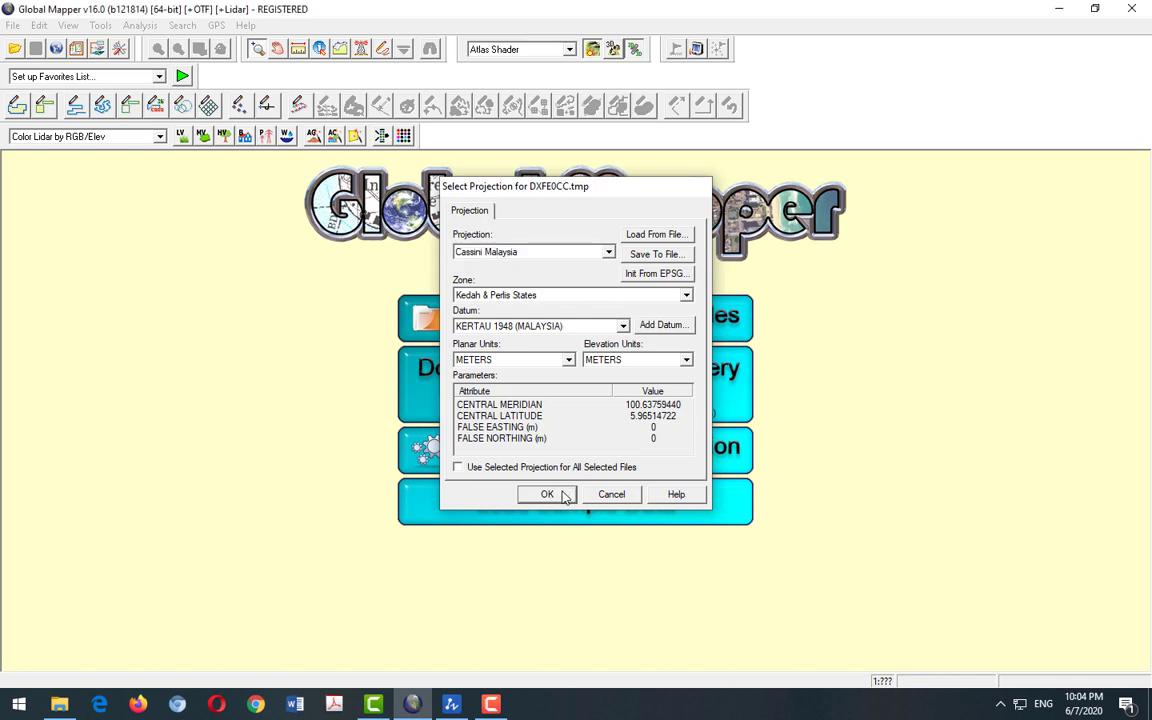
left_click(119, 52)
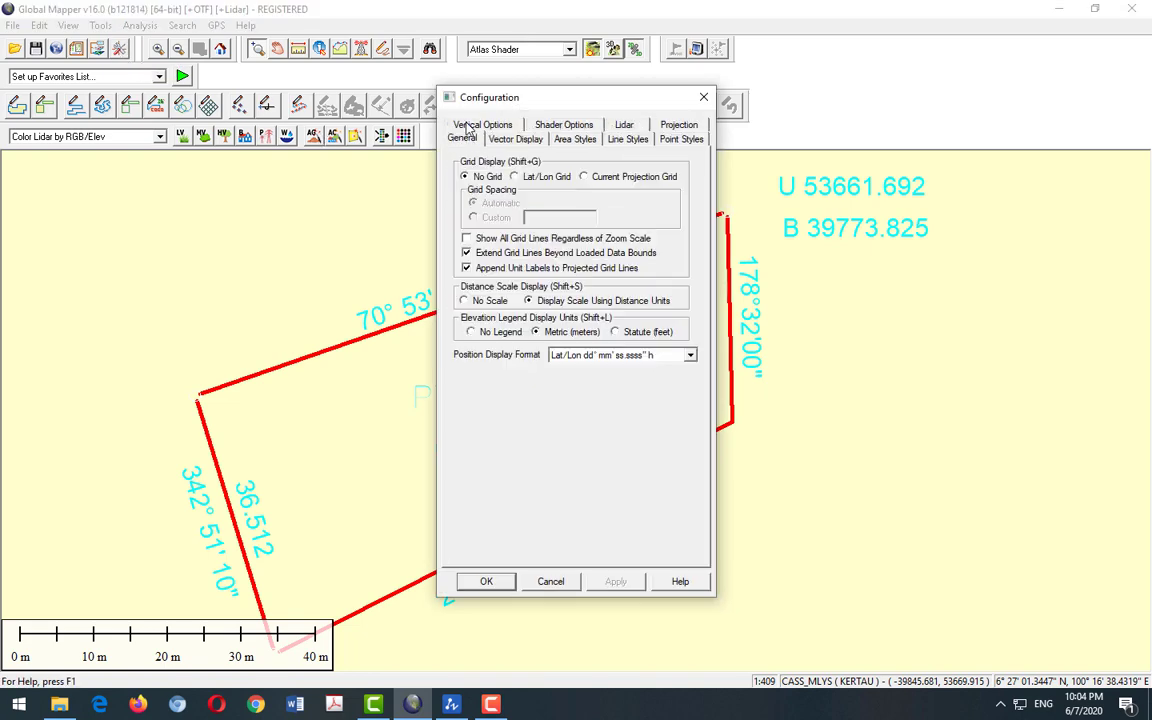
left_click(462, 124)
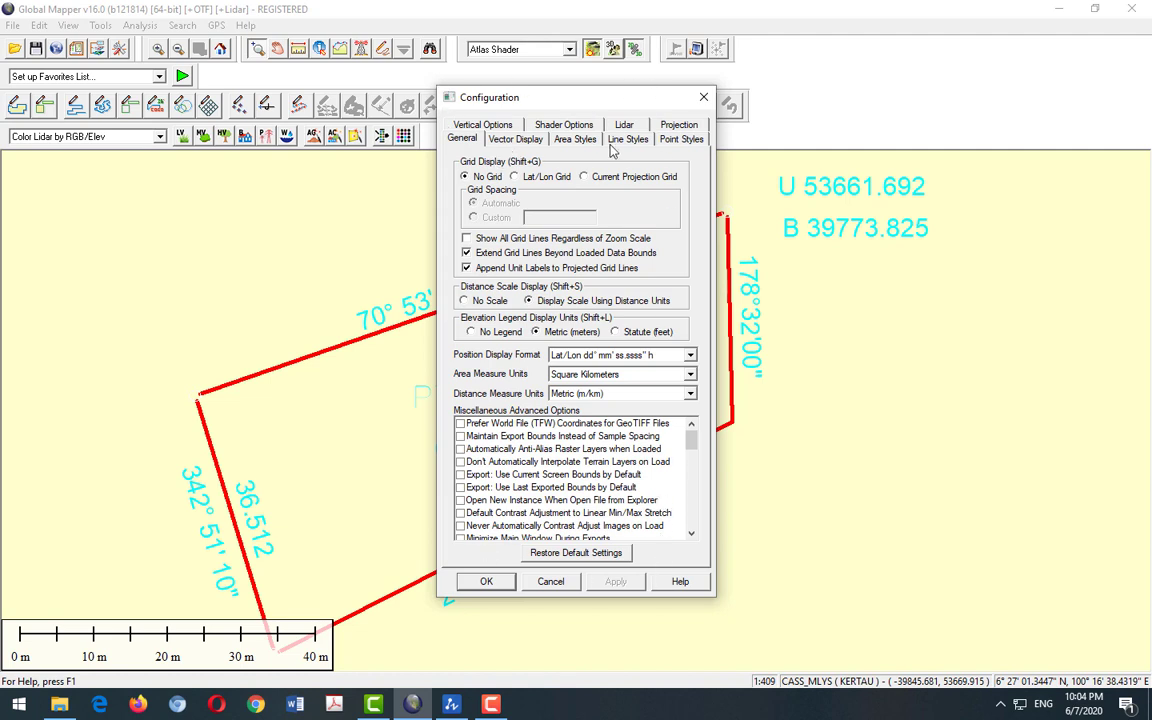
left_click(678, 125)
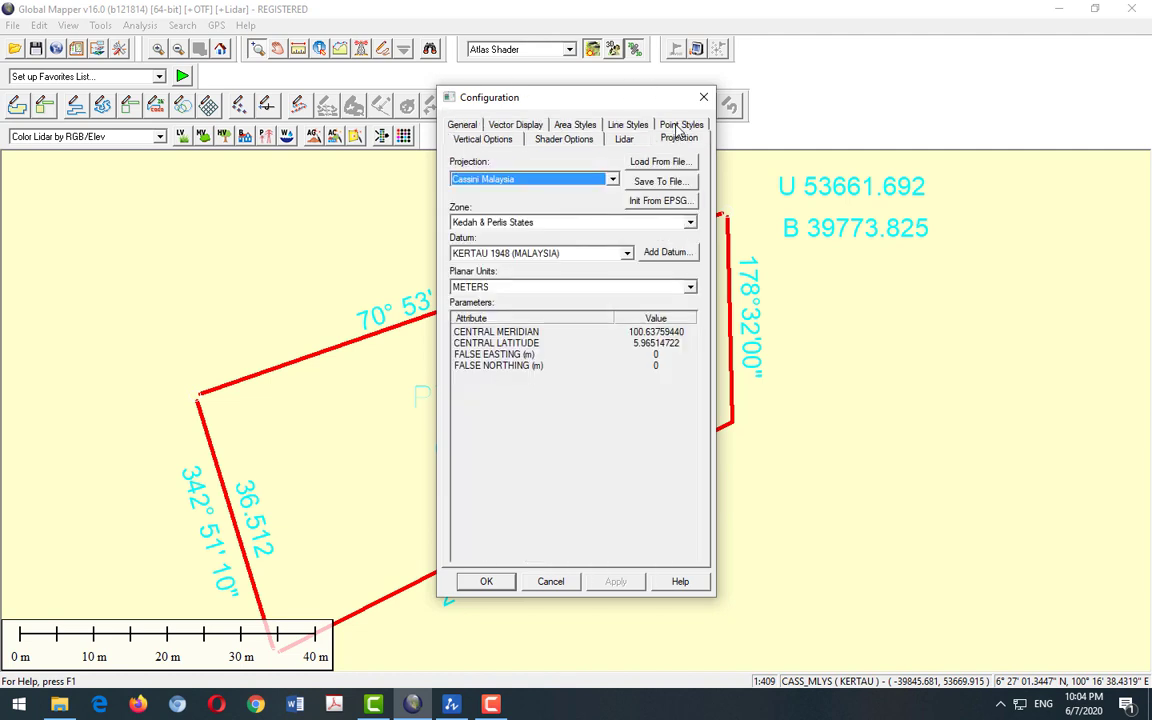
left_click(613, 180)
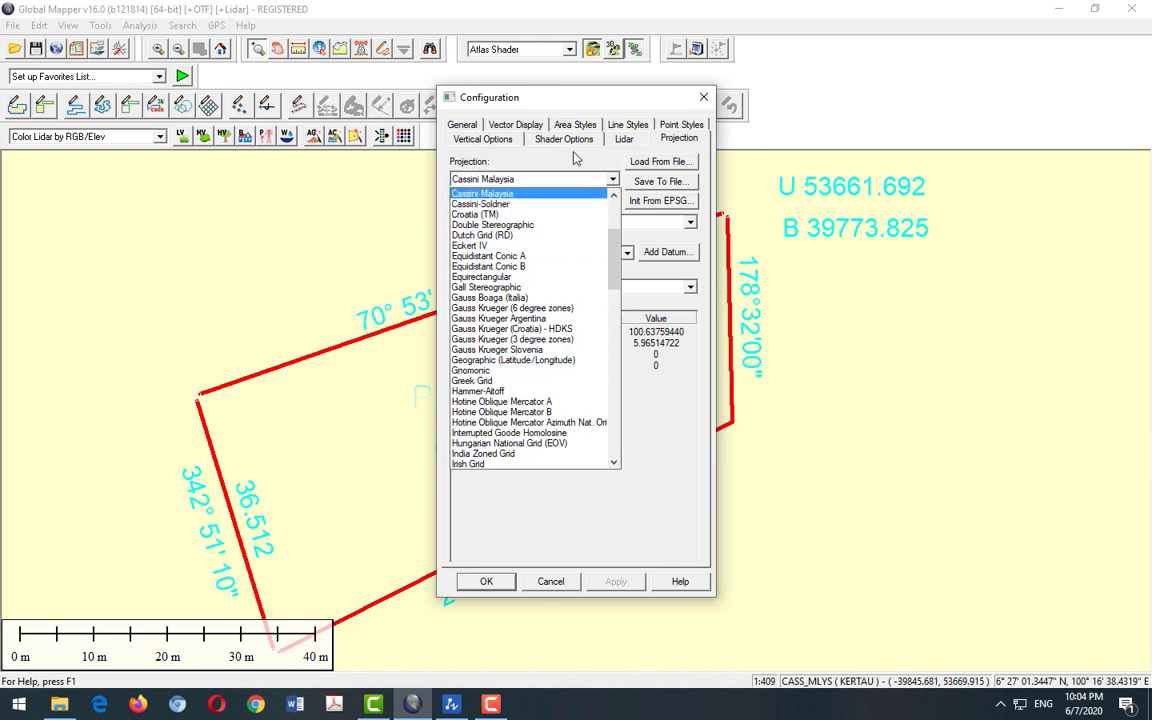
left_click(482, 193)
left_click(690, 223)
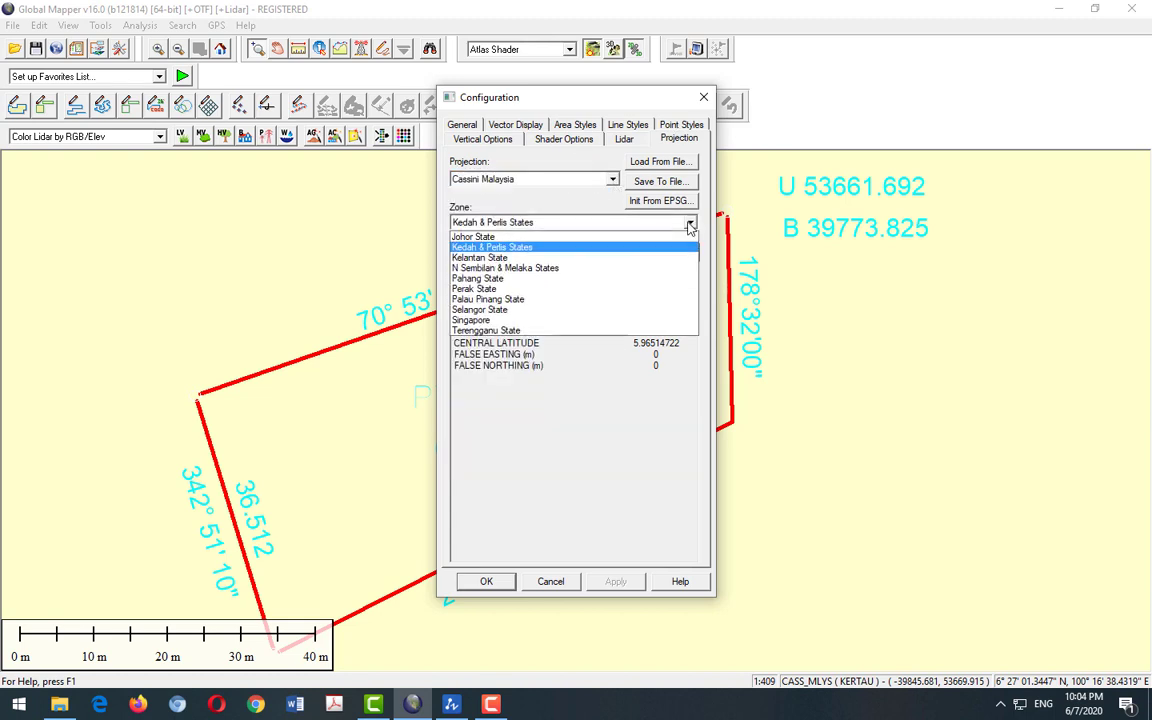
left_click(690, 224)
left_click(626, 254)
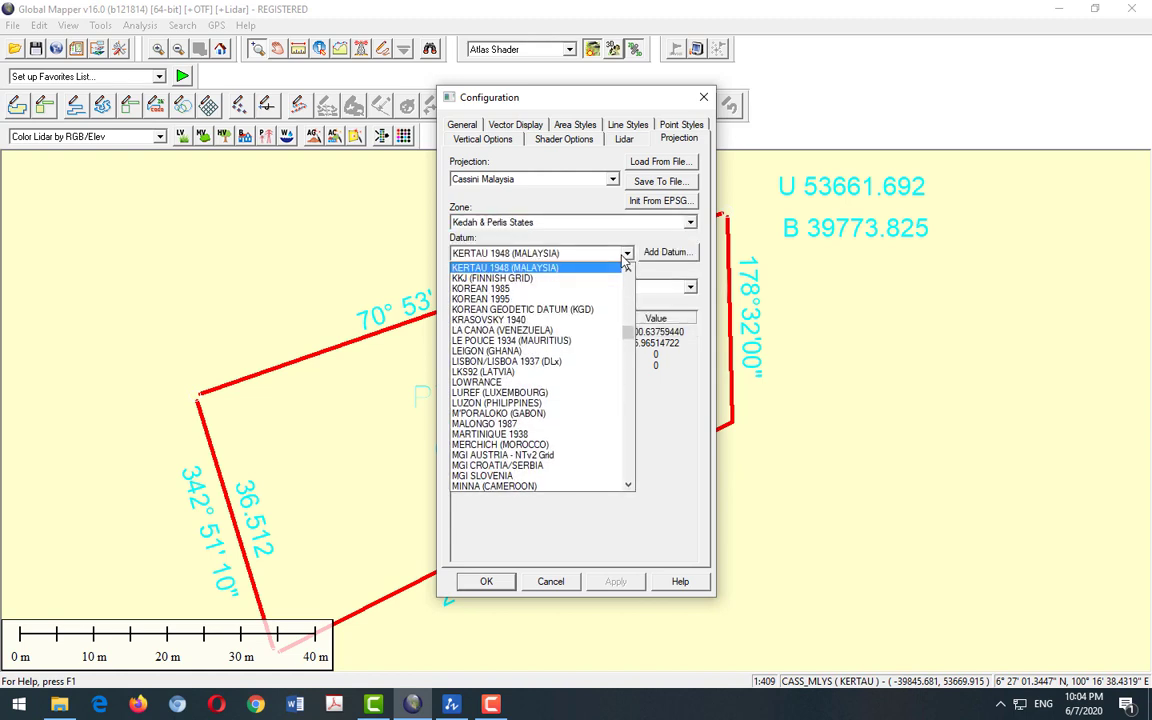
left_click(624, 256)
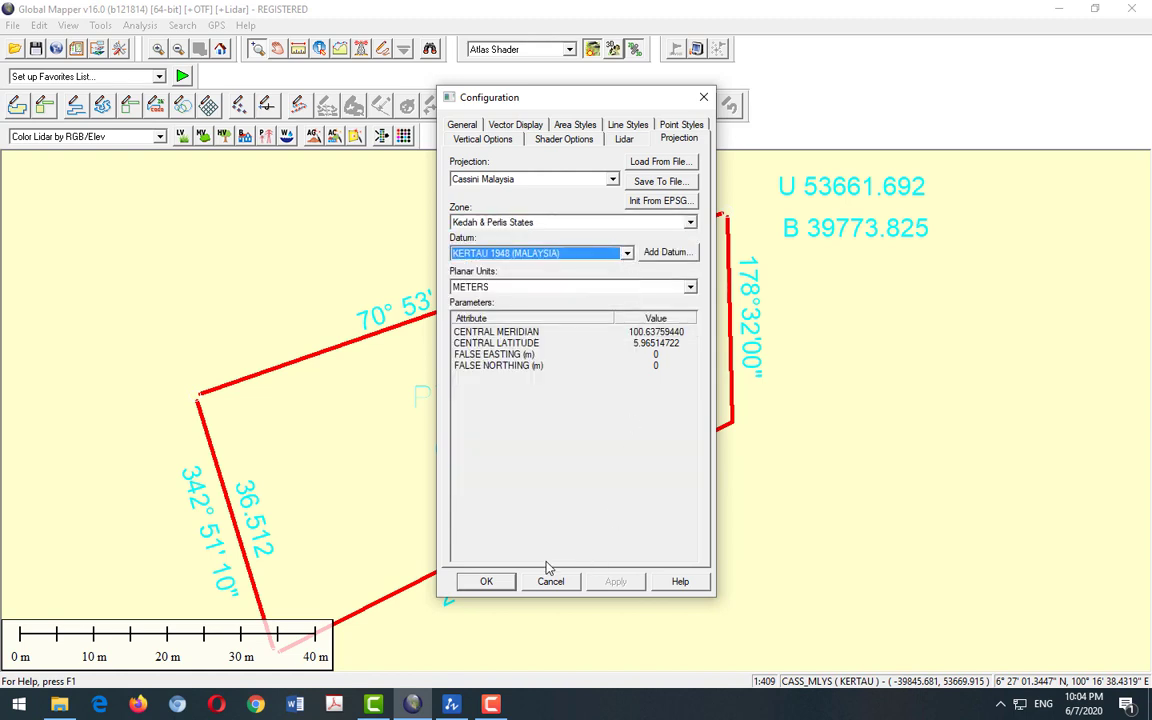
left_click(487, 583)
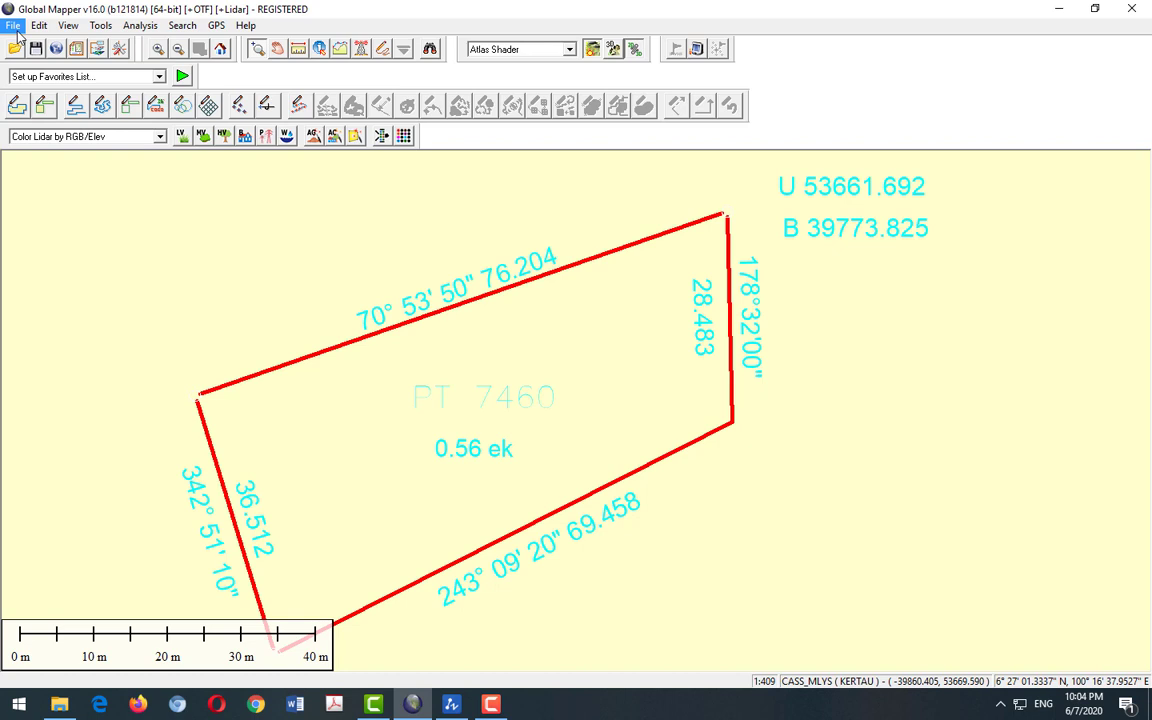
Export the vector data in KML/KMZ format, accepting the default KMZ export options.
left_click(13, 26)
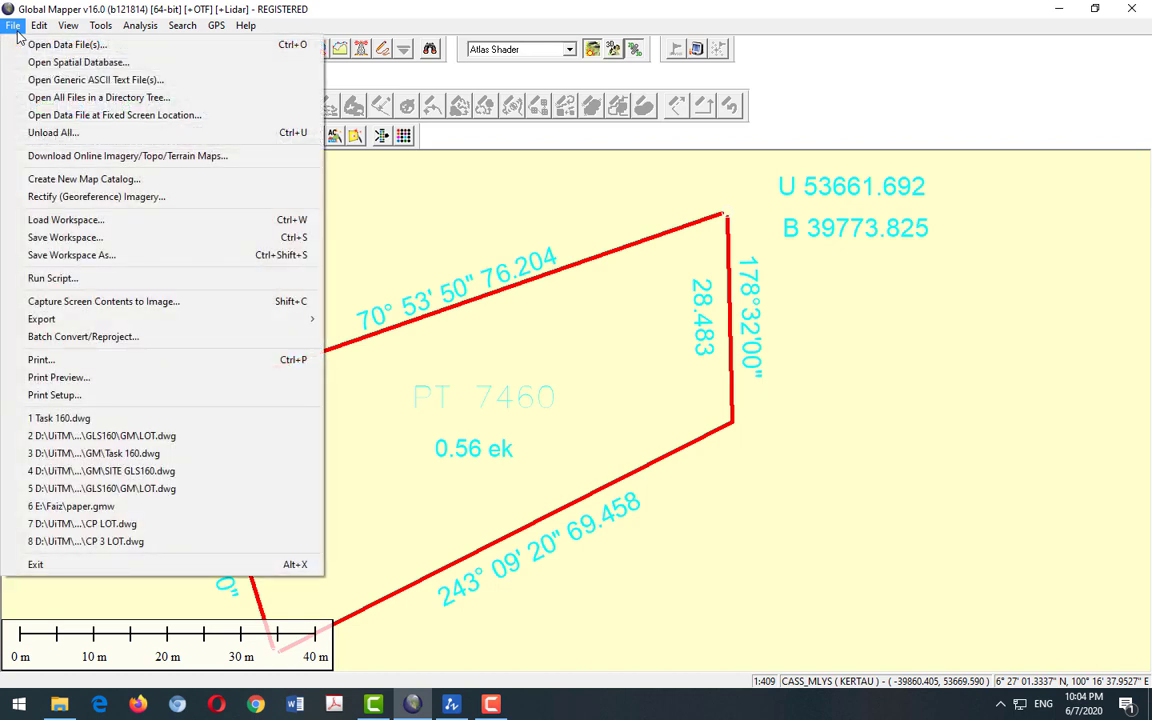
mouse_move(117, 325)
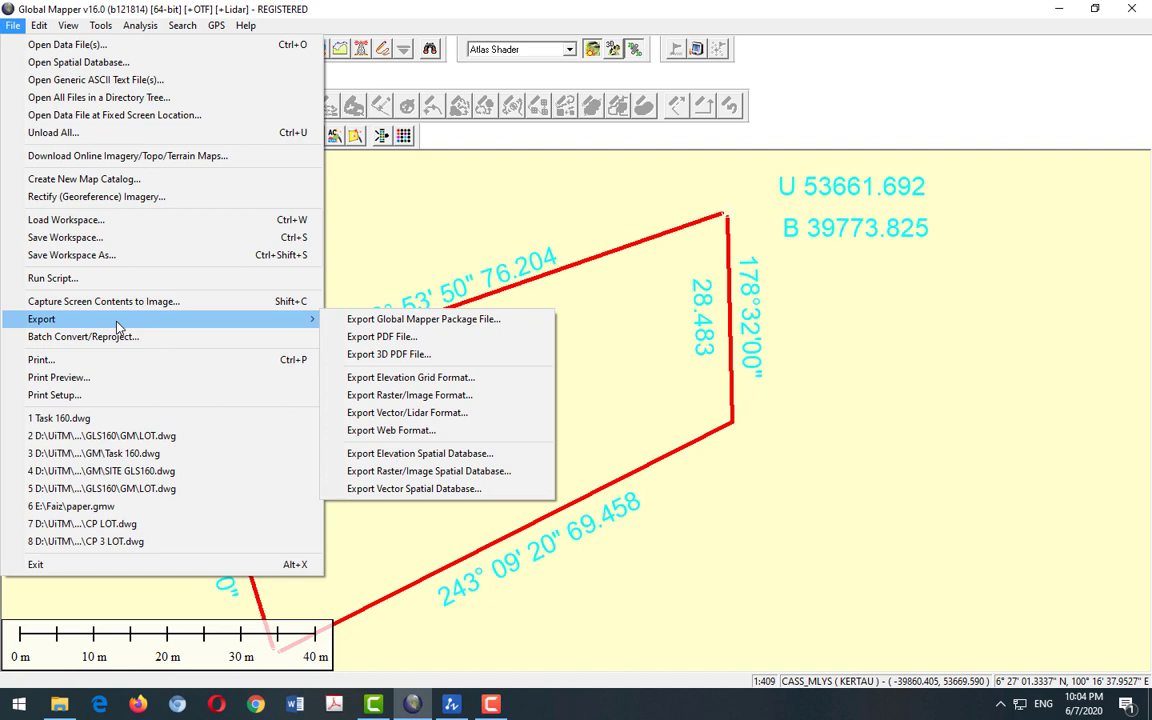
left_click(428, 418)
left_click(700, 359)
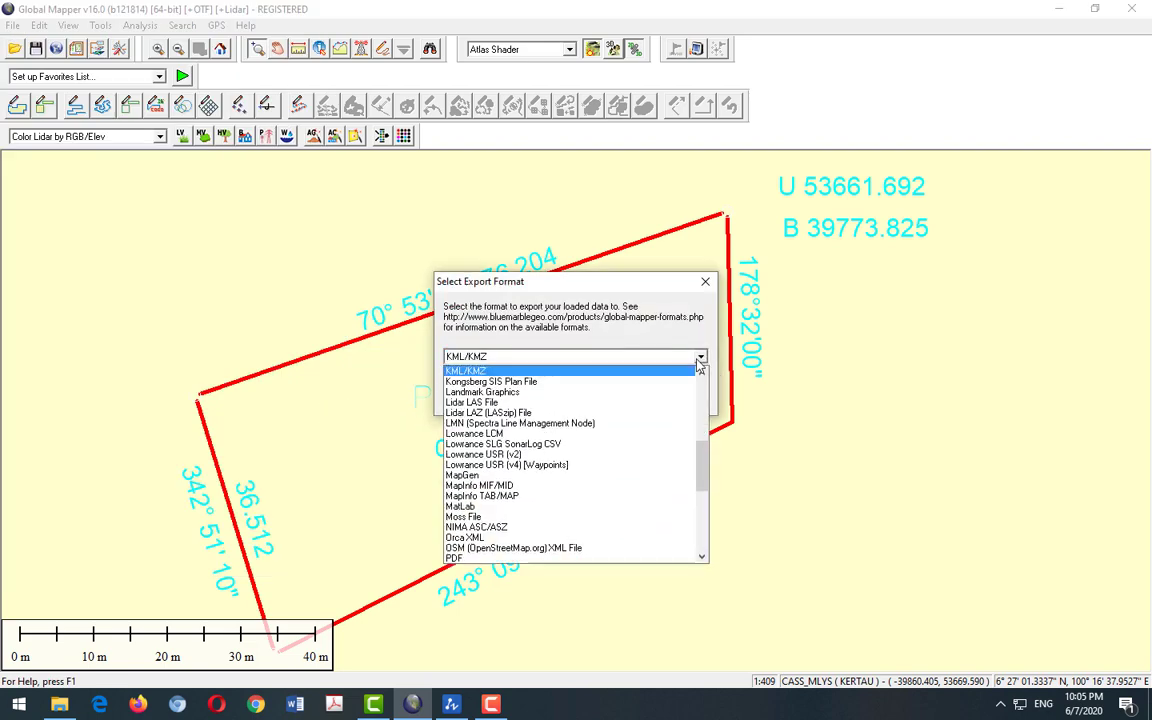
mouse_move(702, 465)
left_mouse_down()
mouse_move(701, 420)
mouse_move(688, 478)
mouse_move(690, 458)
left_mouse_up()
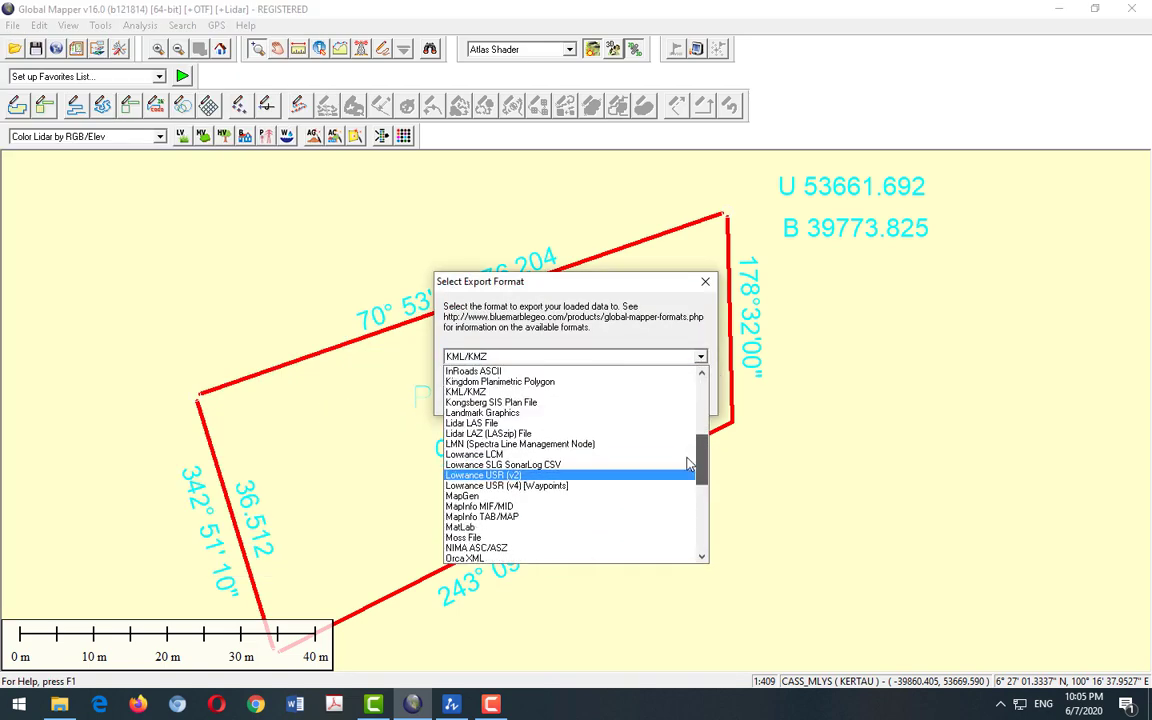
left_click(500, 393)
left_click(537, 400)
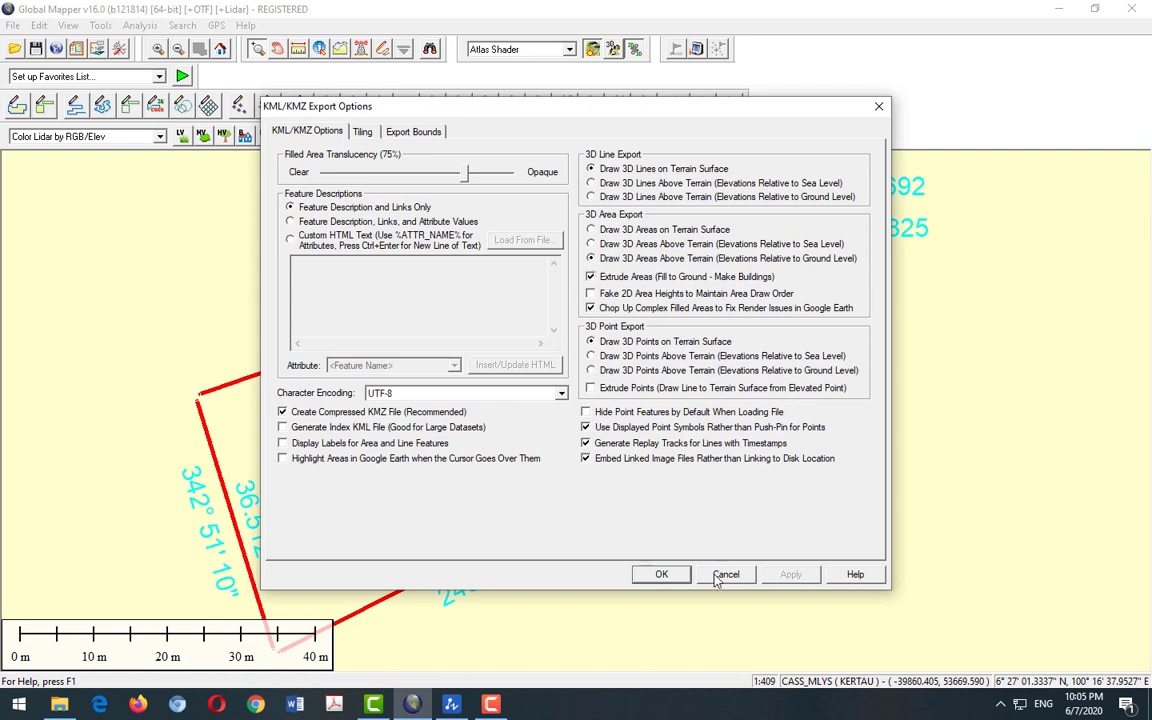
left_click(661, 574)
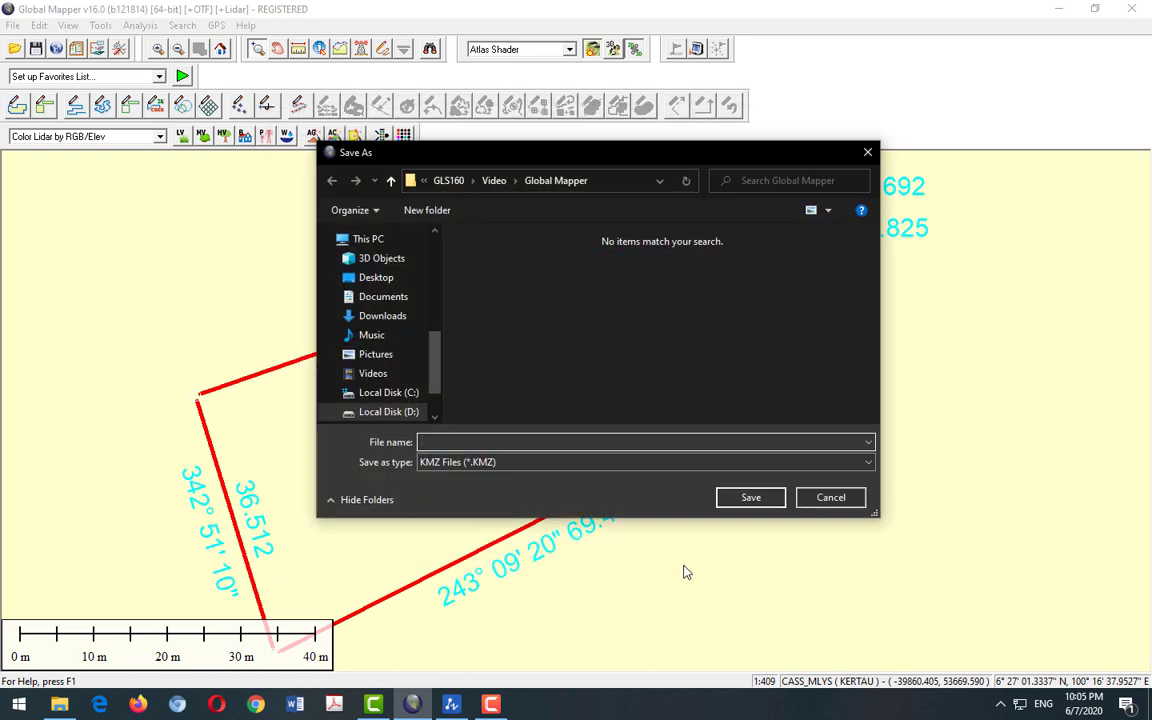
Save the KMZ export under the file name 'Task 160'.
type("Tas")
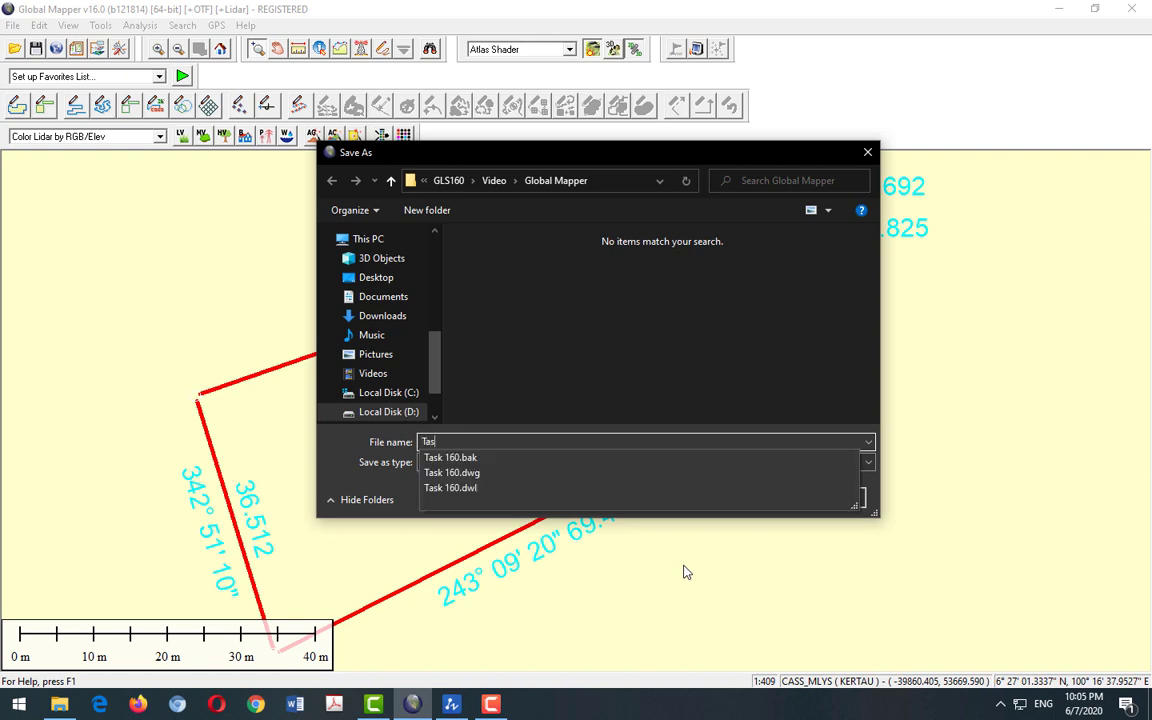
type("k 160")
left_click(761, 363)
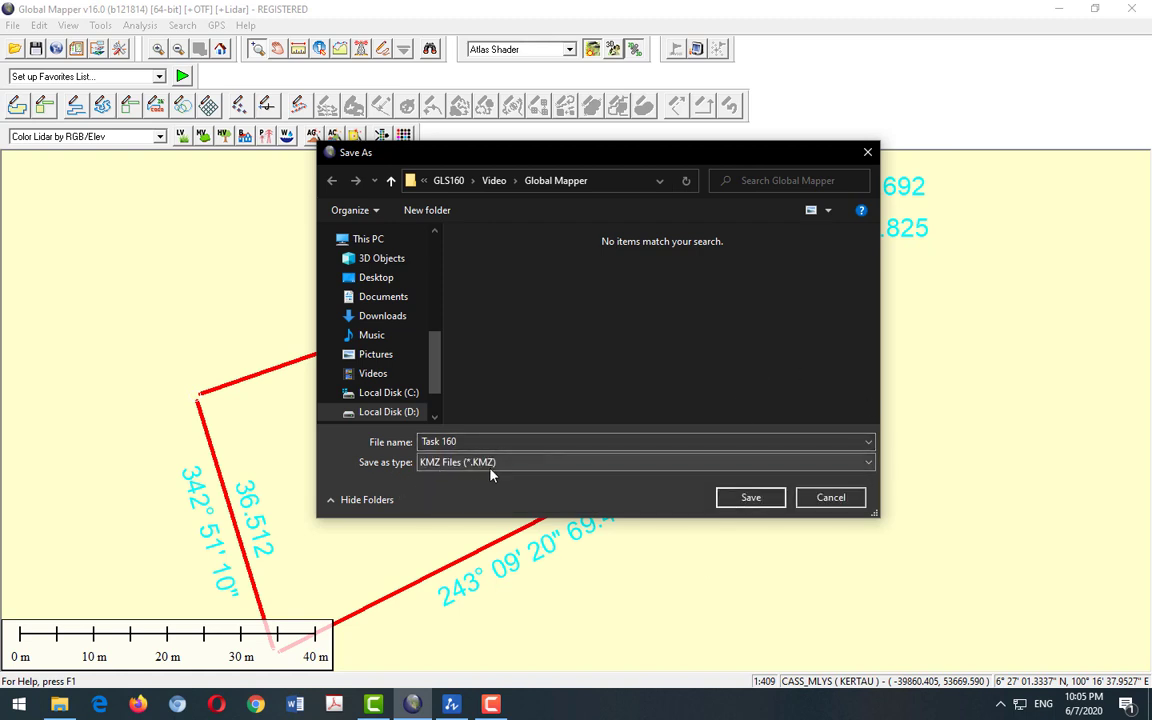
left_click(752, 499)
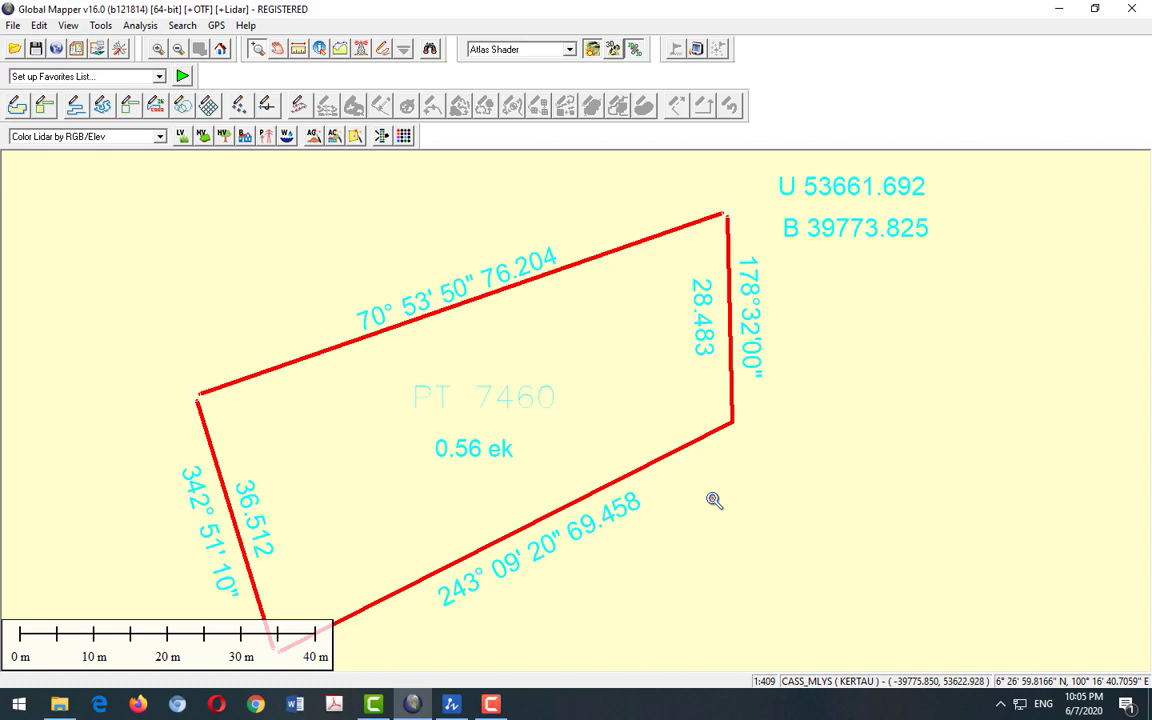
Select Task 160.KMZ in the File Explorer window.
left_click(59, 704)
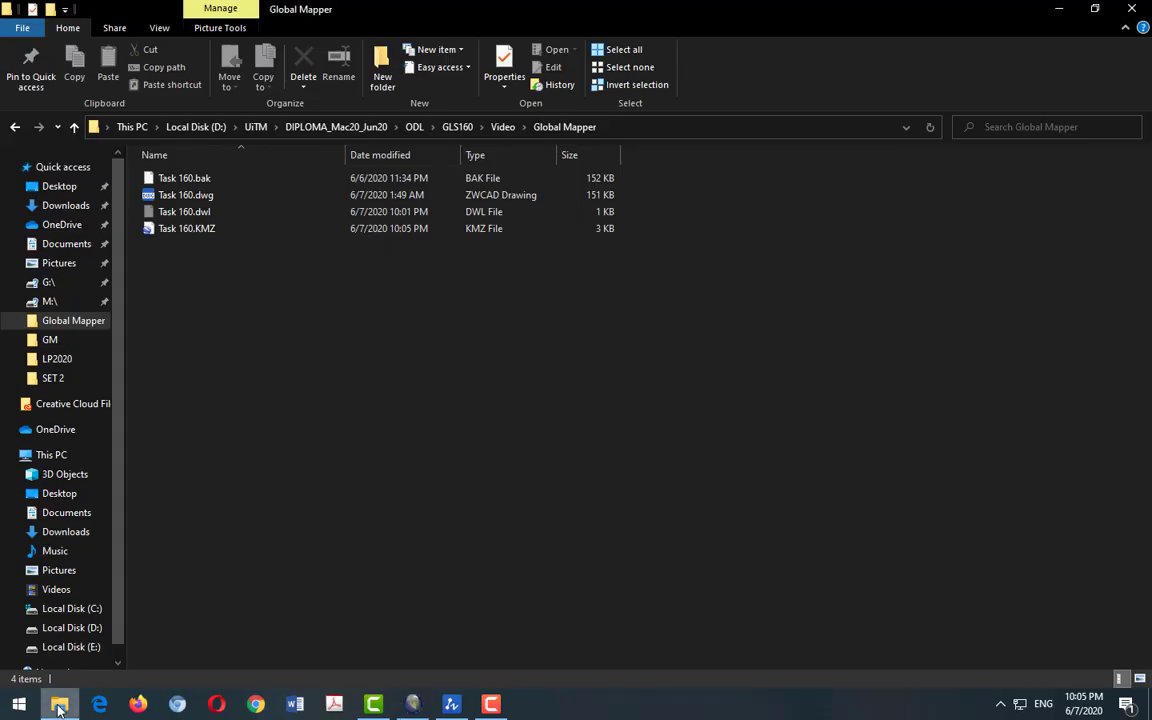
left_click(212, 238)
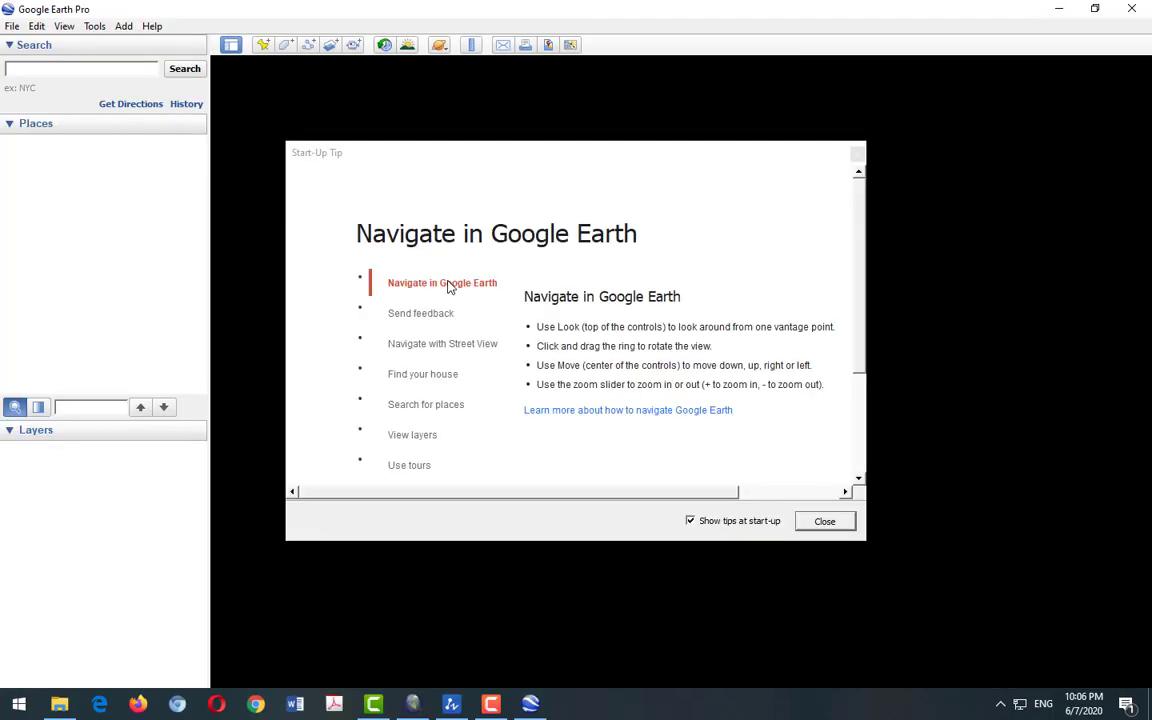
Dismiss the Google Earth start-up tip and zoom in on the red PT 7460 parcel outline.
left_click(824, 521)
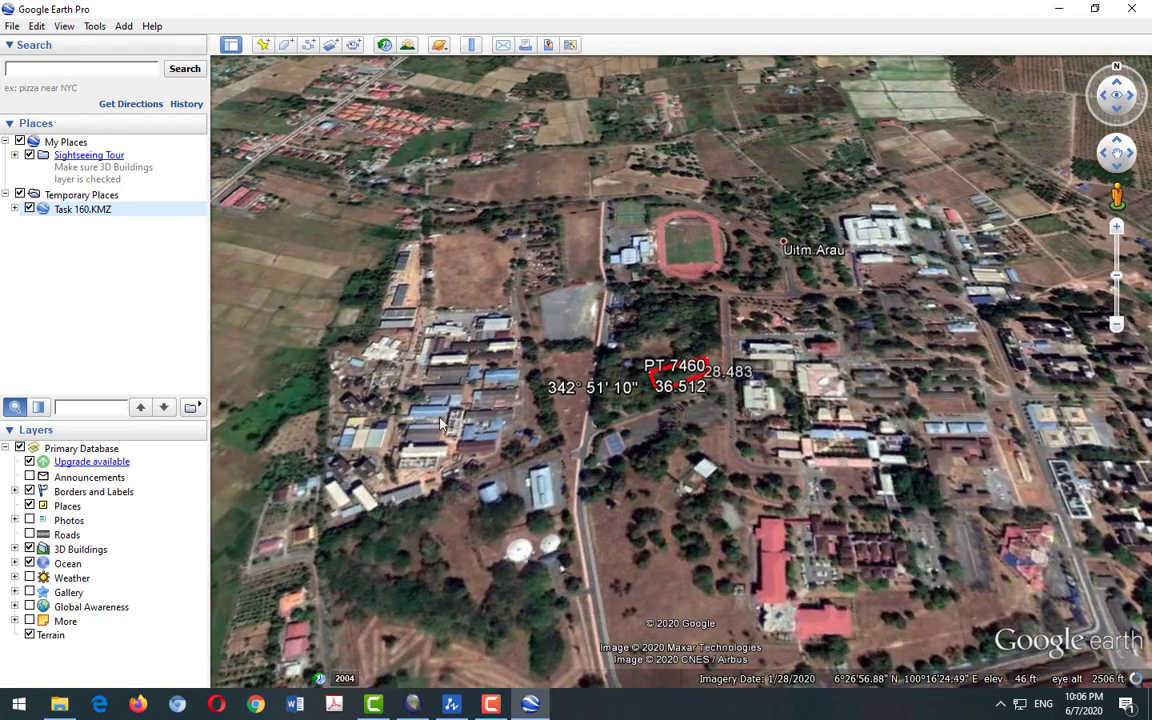
scroll(705, 369, "up", 2)
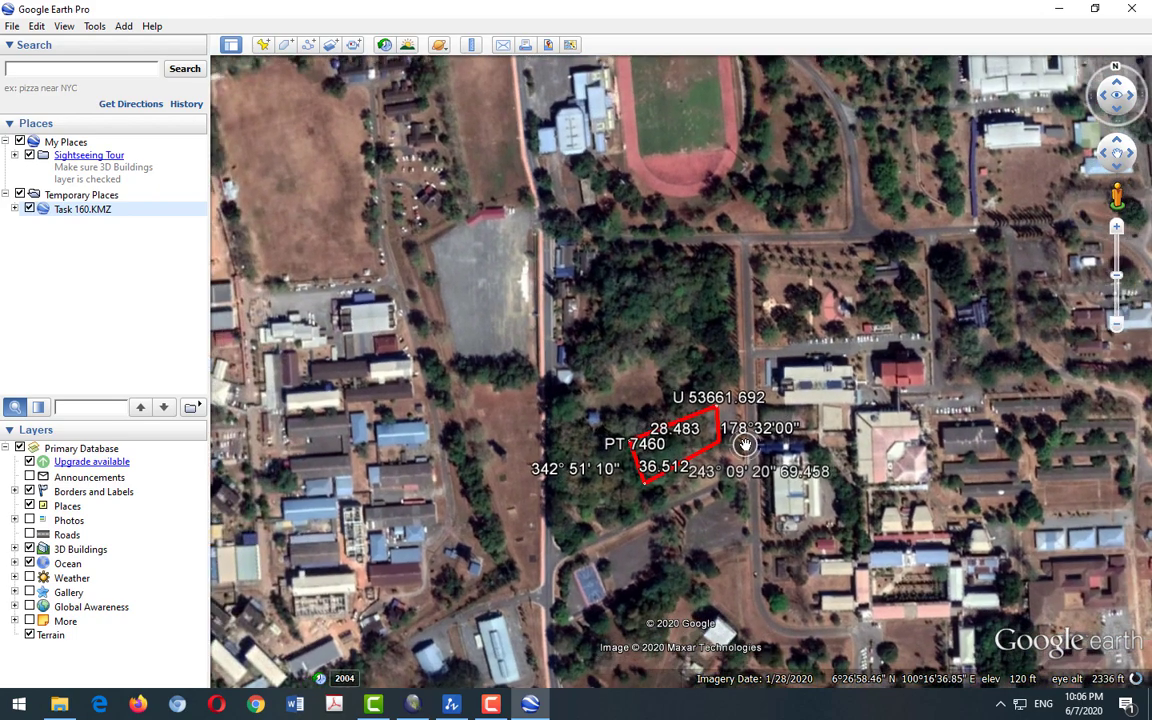
scroll(744, 443, "up", 3)
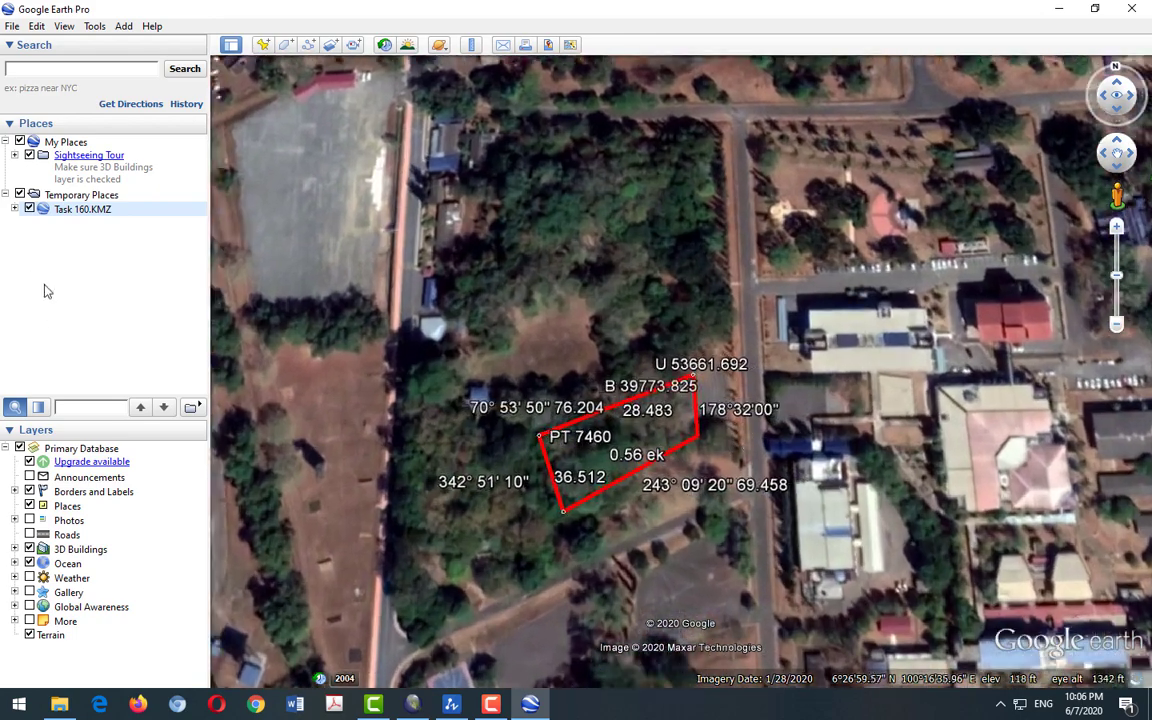
Uncheck Point Features under Task 160.KMZ in Places and zoom out slightly.
left_click(15, 209)
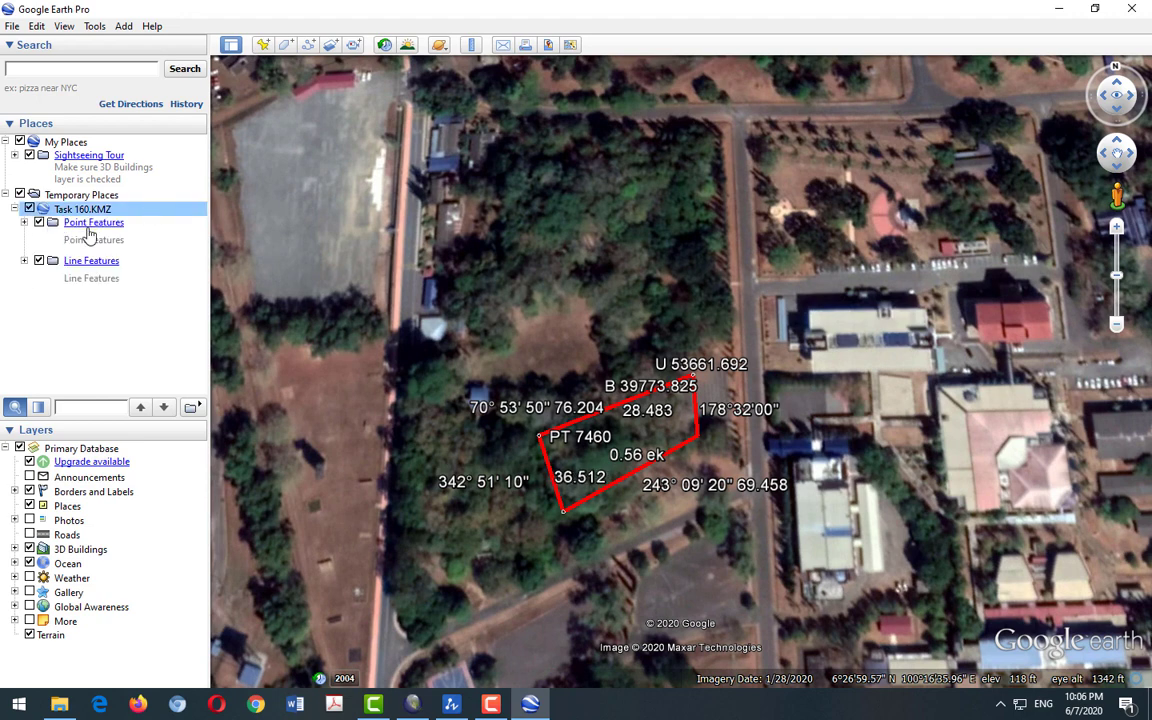
left_click(38, 223)
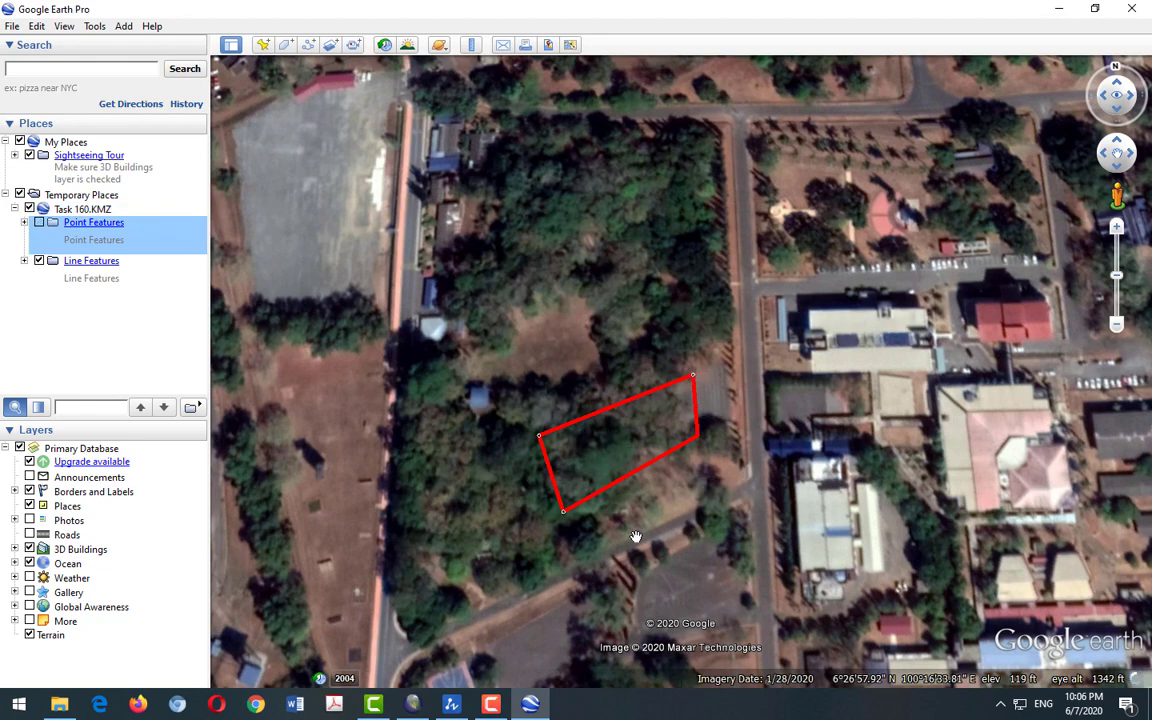
scroll(622, 455, "down", 2)
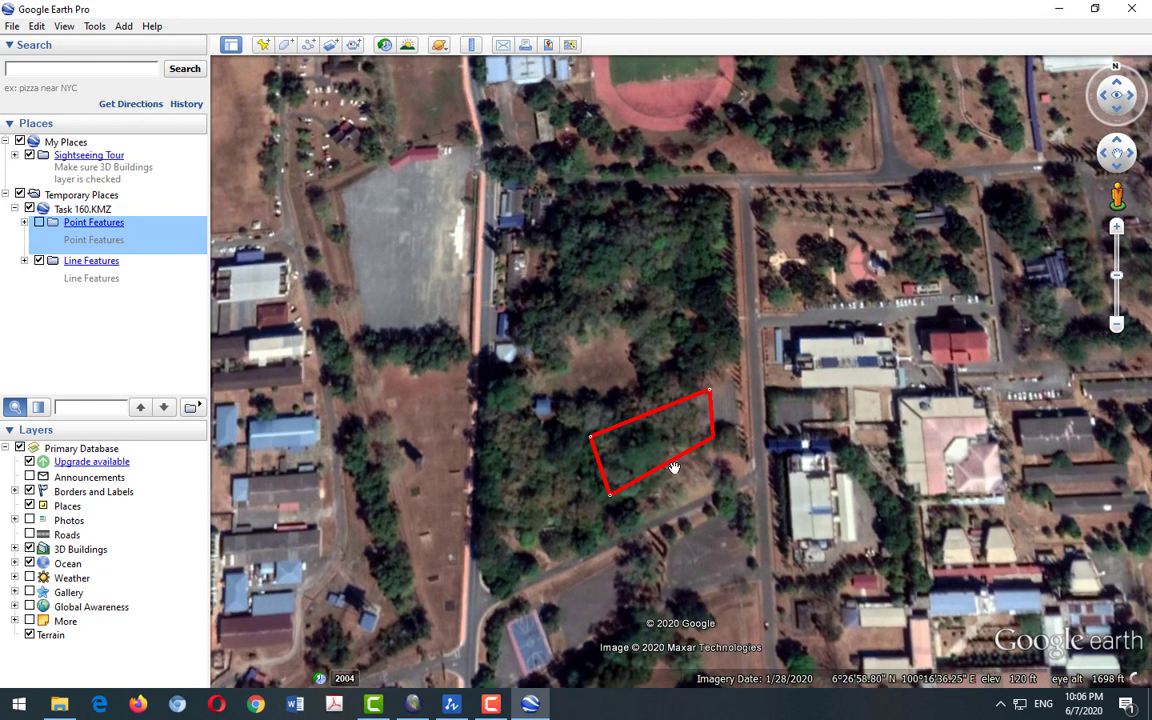